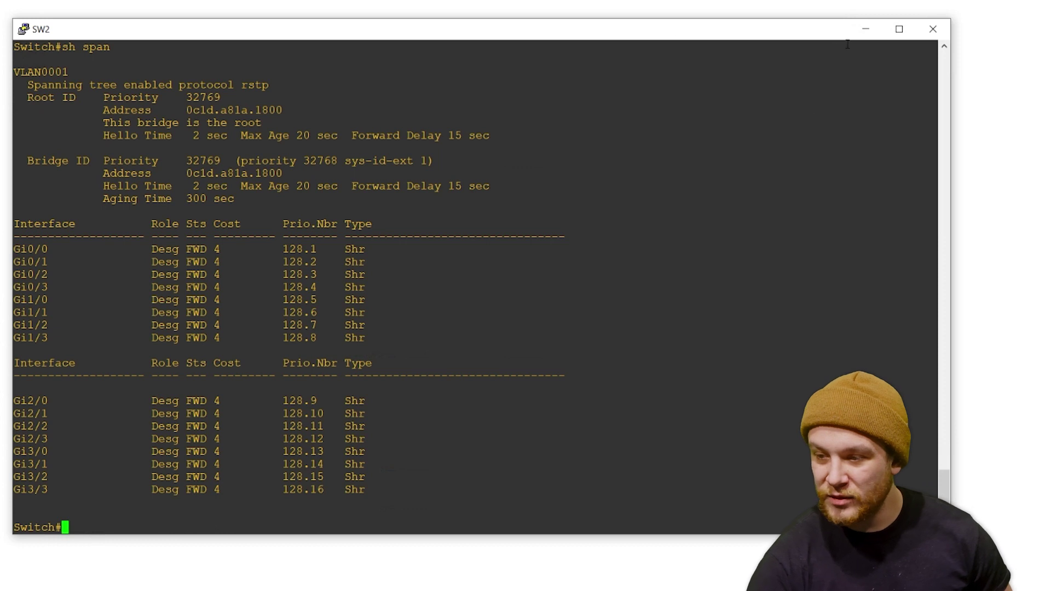
# - Minimize the SW2 console, open the console of SW4 from the topology and enter privileged EXEC mode with en
pyautogui.click(866, 29)
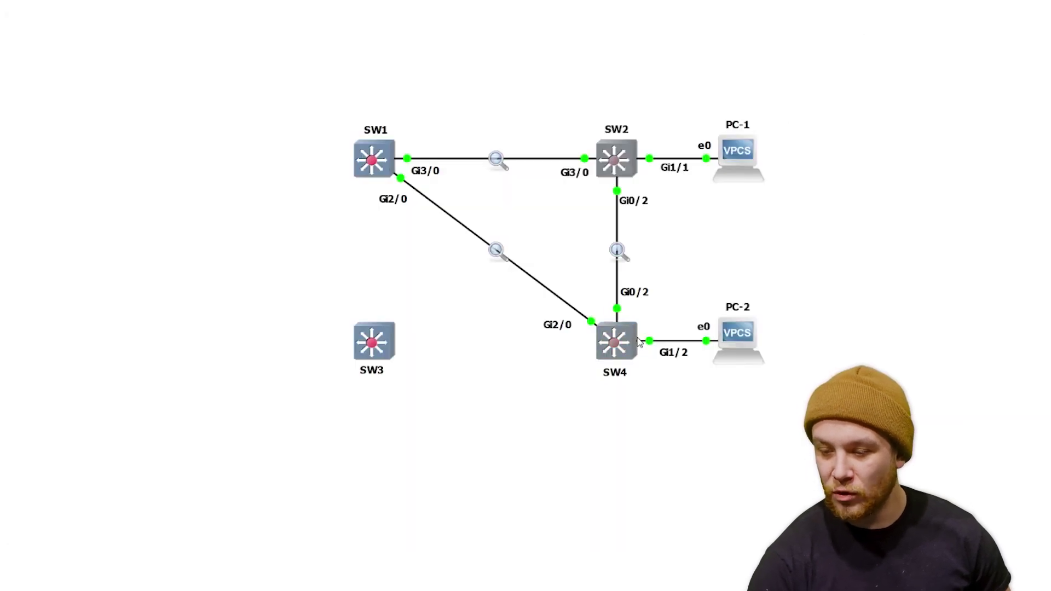
pyautogui.doubleClick(617, 343)
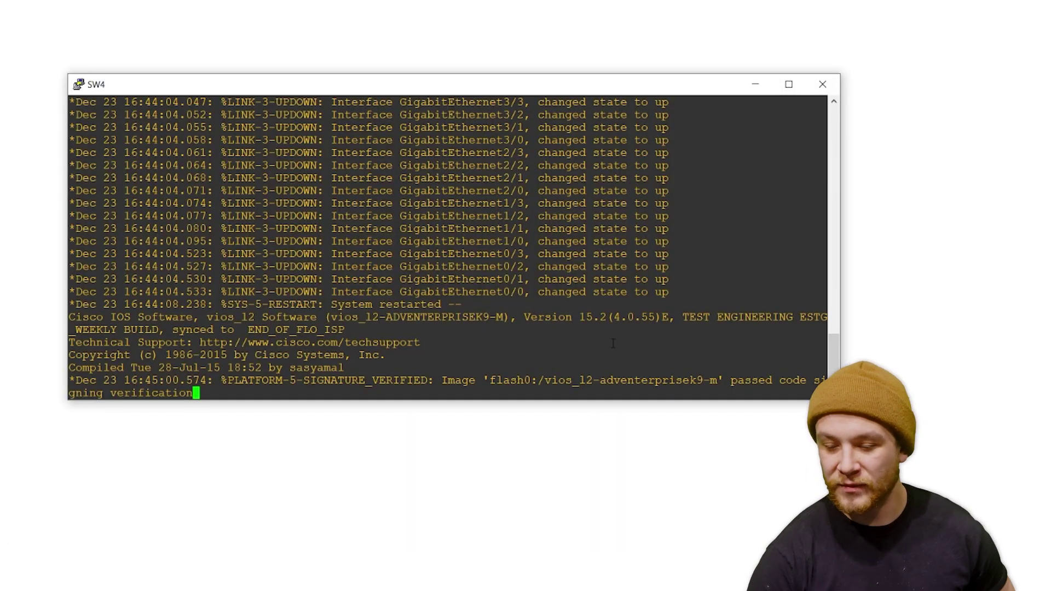
pyautogui.write('en')
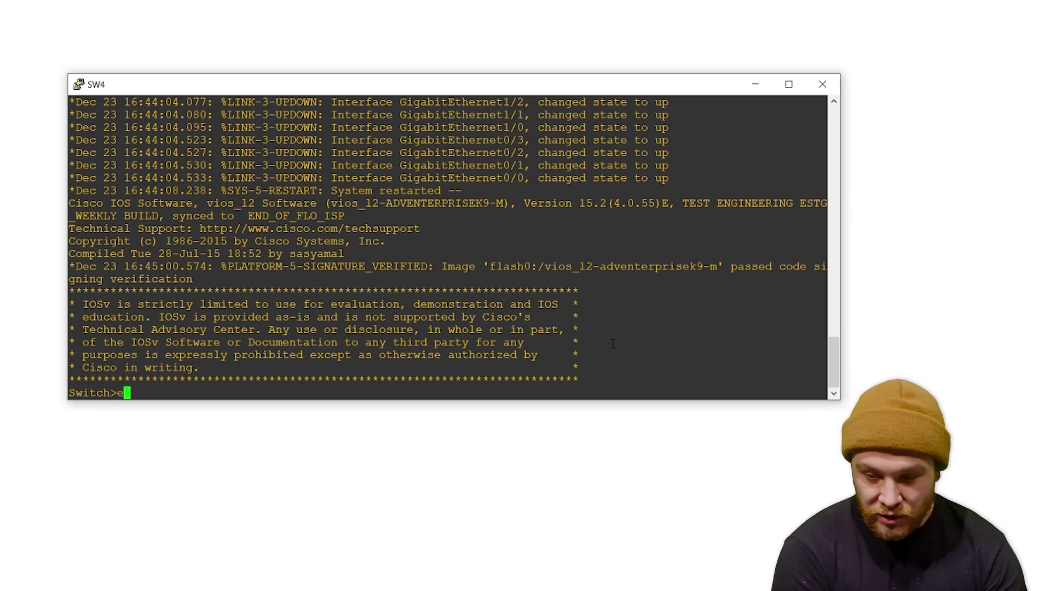
pyautogui.press('Return')
# - Run sh span on SW4, enlarging its console window, and page through the complete spanning-tree output
pyautogui.write('sh st')
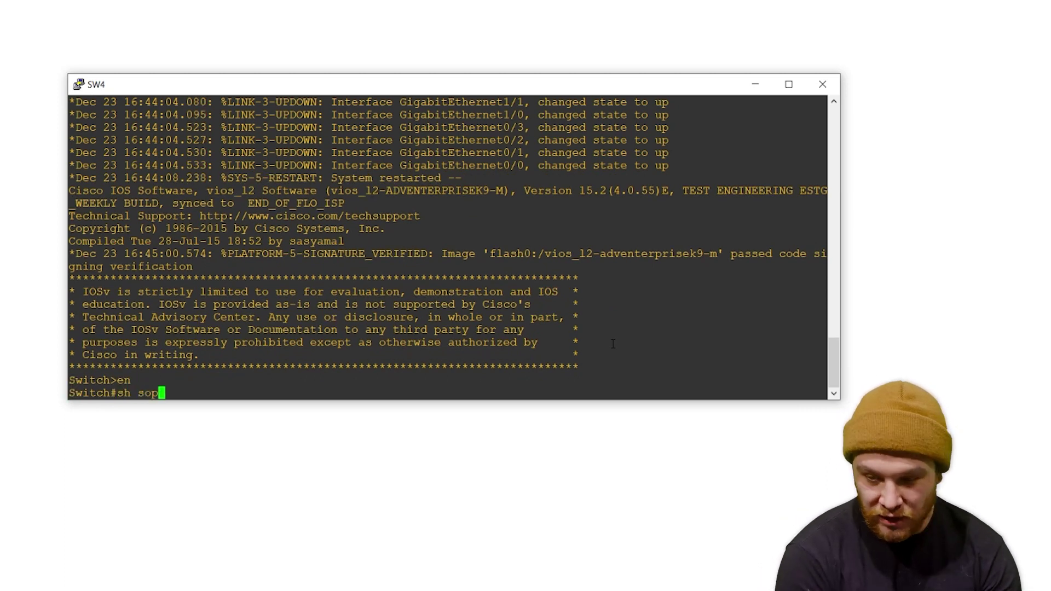
pyautogui.press('BackSpace')
pyautogui.write('pan')
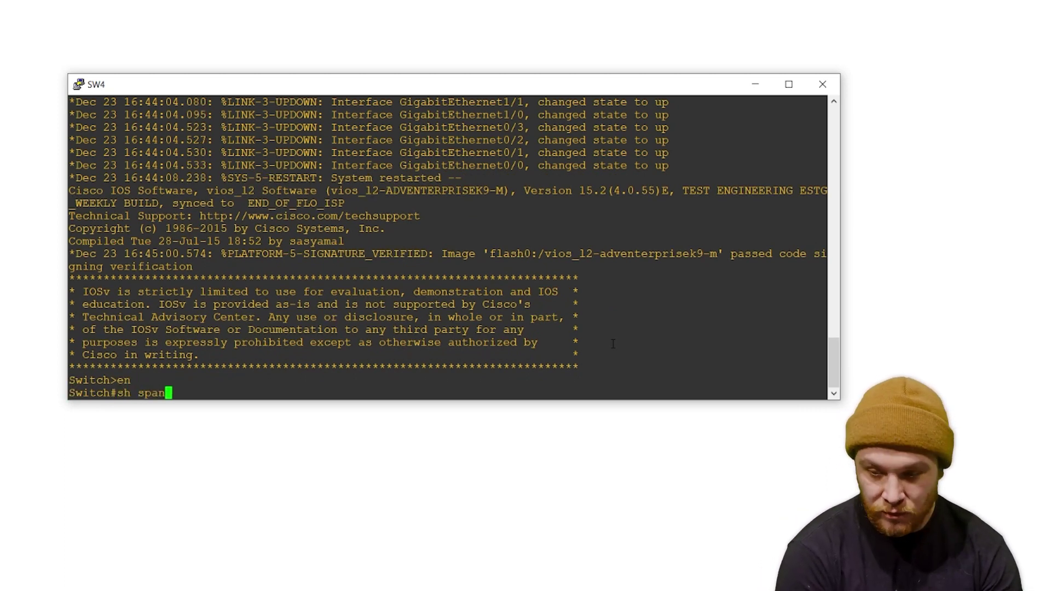
pyautogui.press('Return')
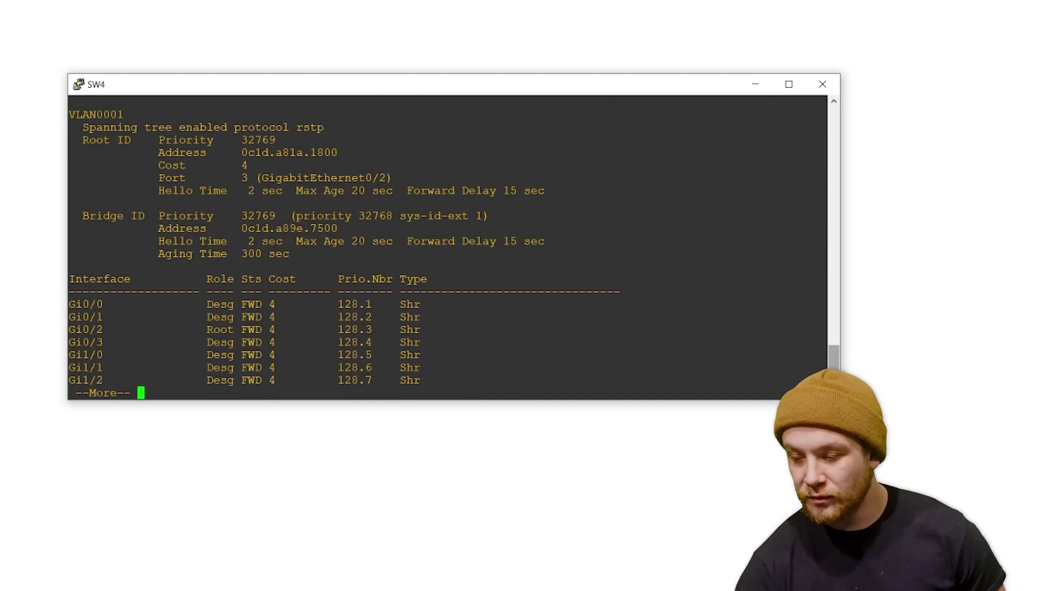
pyautogui.moveTo(841, 399); pyautogui.dragTo(944, 590)
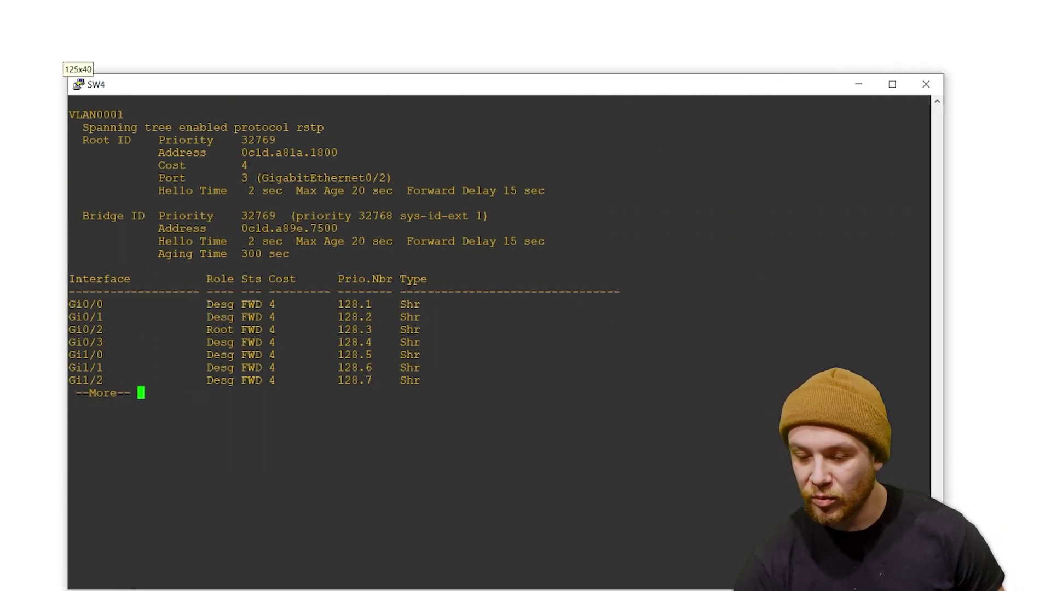
pyautogui.press('space')
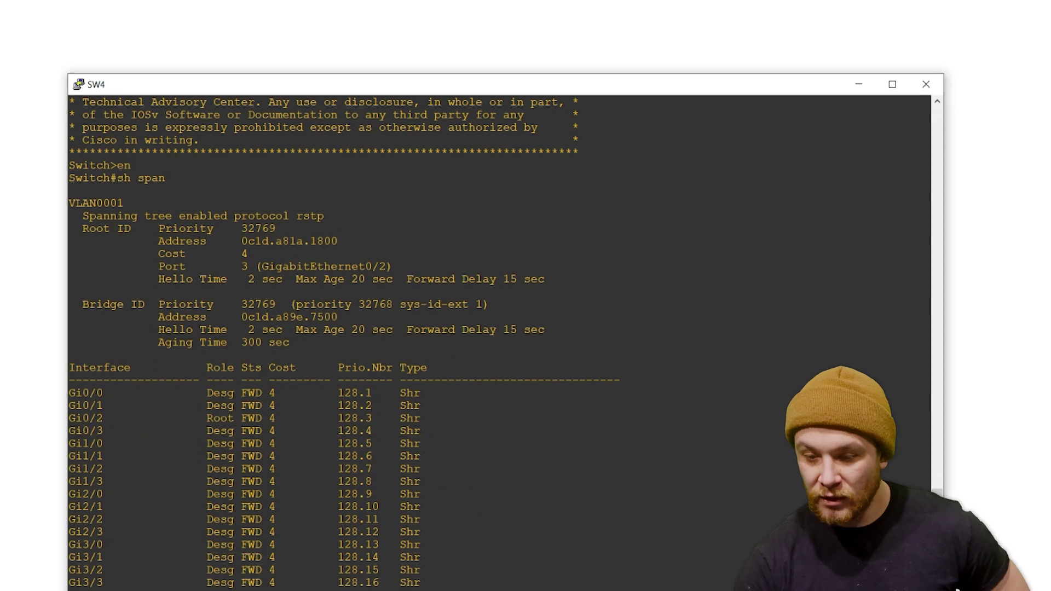
# - Bring the SW2 console back and arrange the resized SW2 and SW4 consoles side by side for comparison
pyautogui.moveTo(418, 87); pyautogui.dragTo(874, 52)
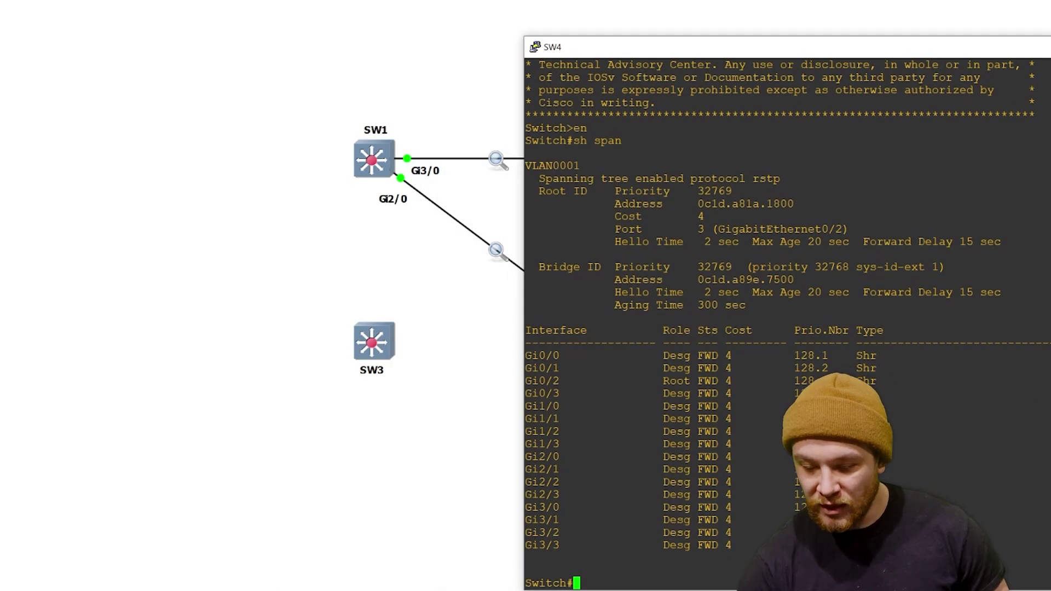
pyautogui.hotkey('alt', 'Tab')
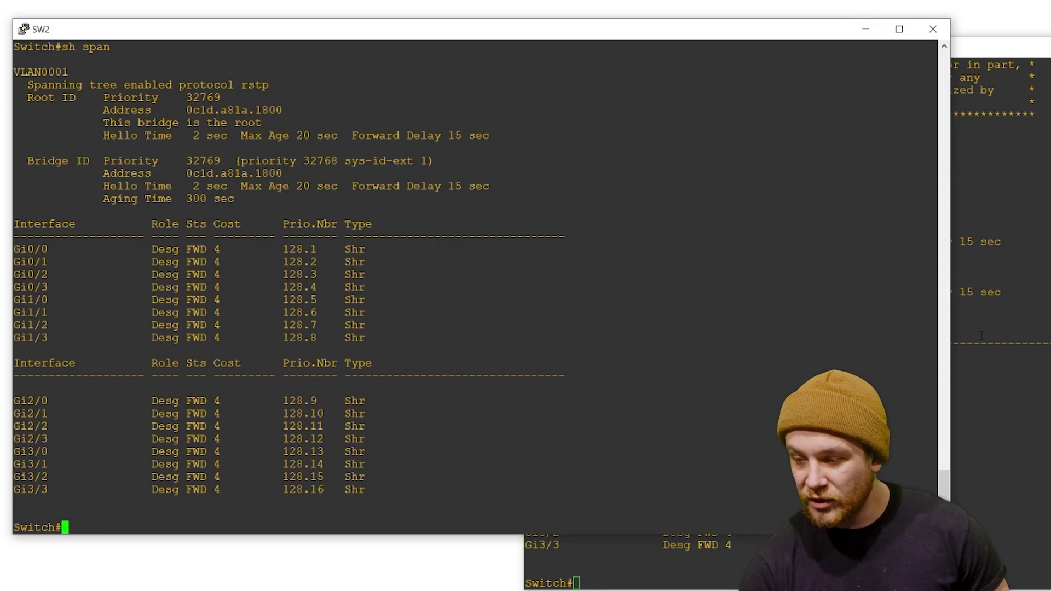
pyautogui.moveTo(950, 340); pyautogui.dragTo(523, 318)
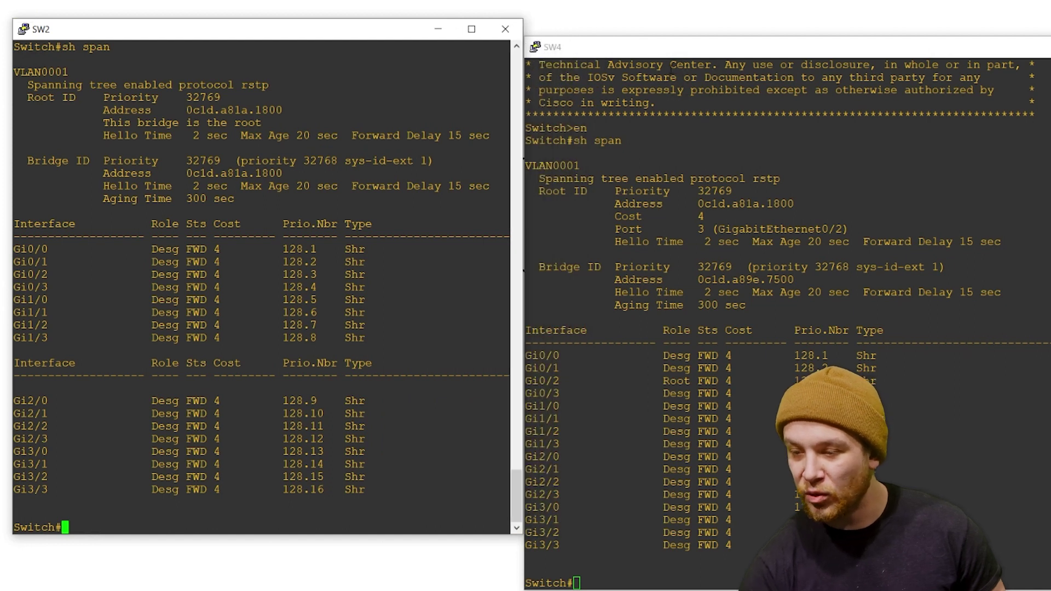
pyautogui.moveTo(822, 49); pyautogui.dragTo(691, 49)
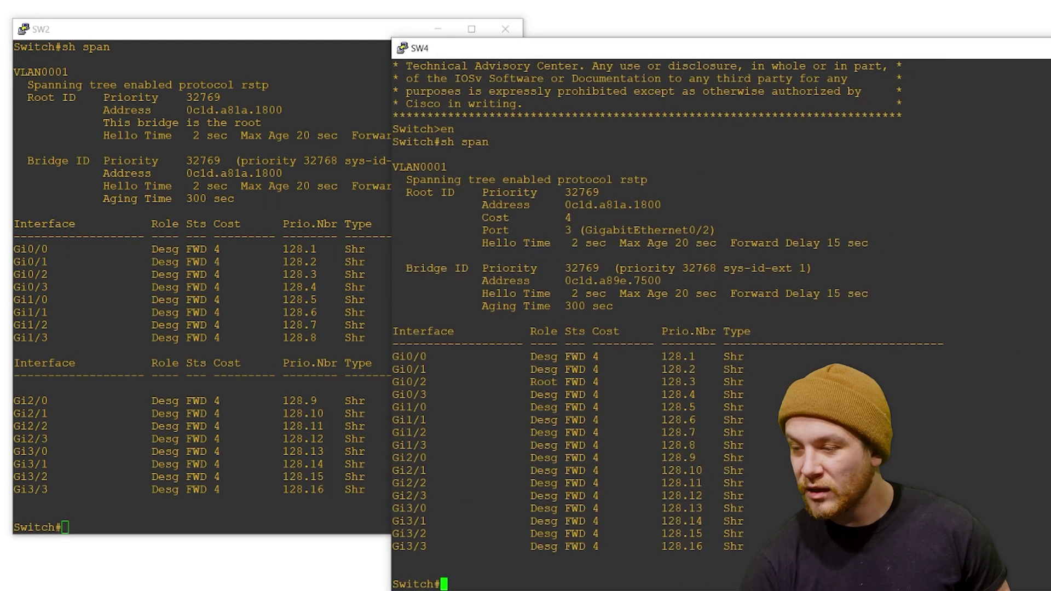
pyautogui.moveTo(1047, 306); pyautogui.dragTo(1006, 307)
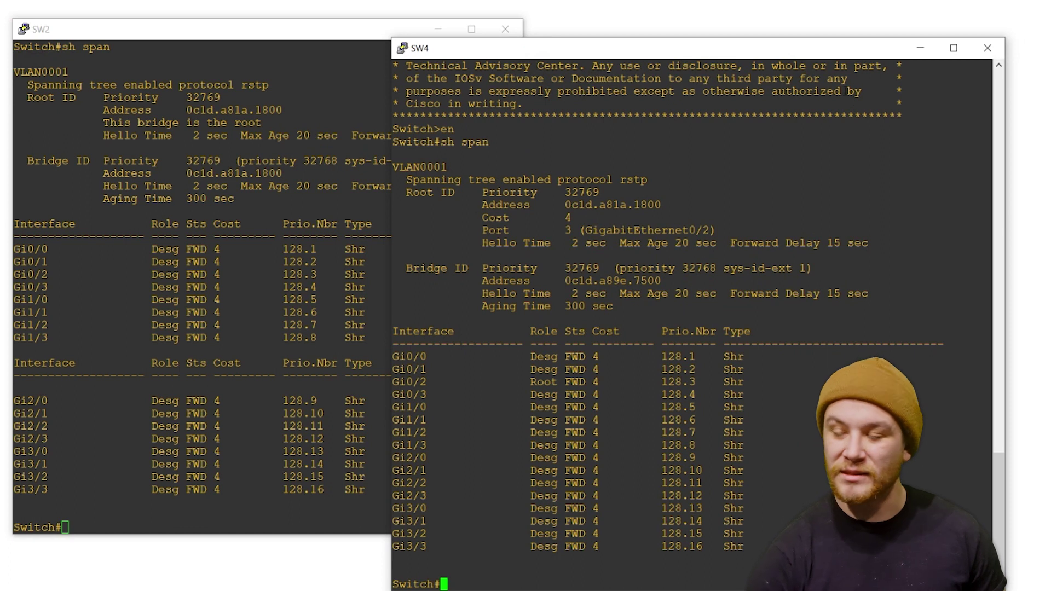
pyautogui.moveTo(741, 58); pyautogui.dragTo(891, 0)
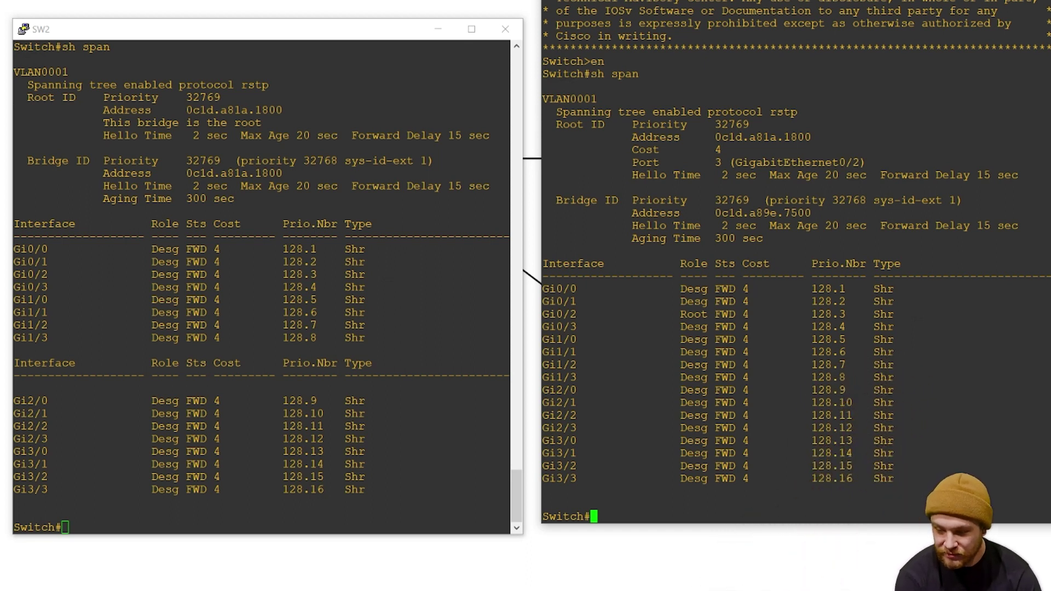
# - Enter global configuration mode on SW4 with config t and list the available spanning-tree command options
pyautogui.write('config')
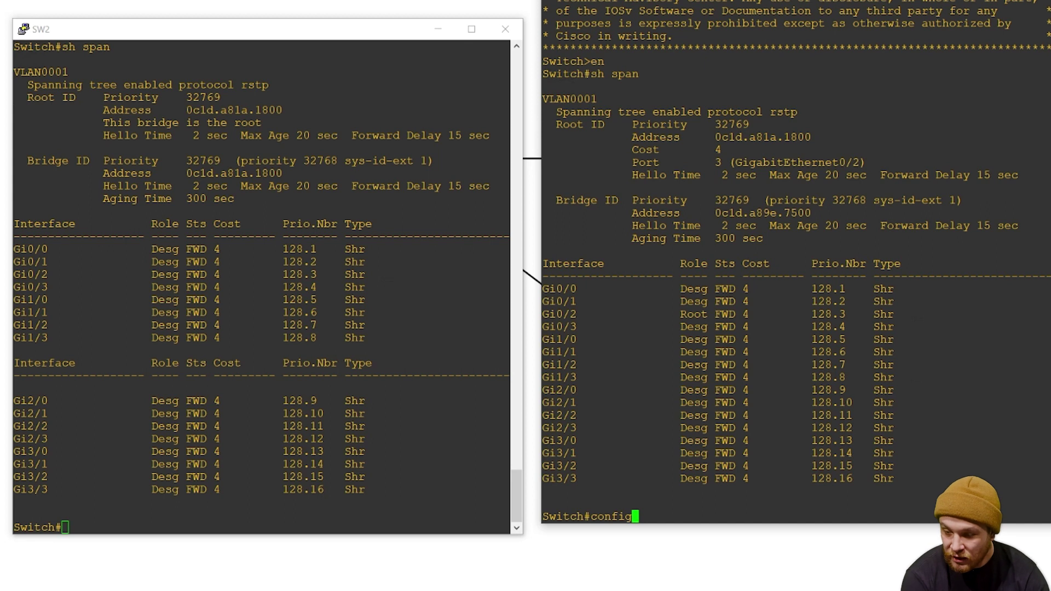
pyautogui.write(' t')
pyautogui.press('Return')
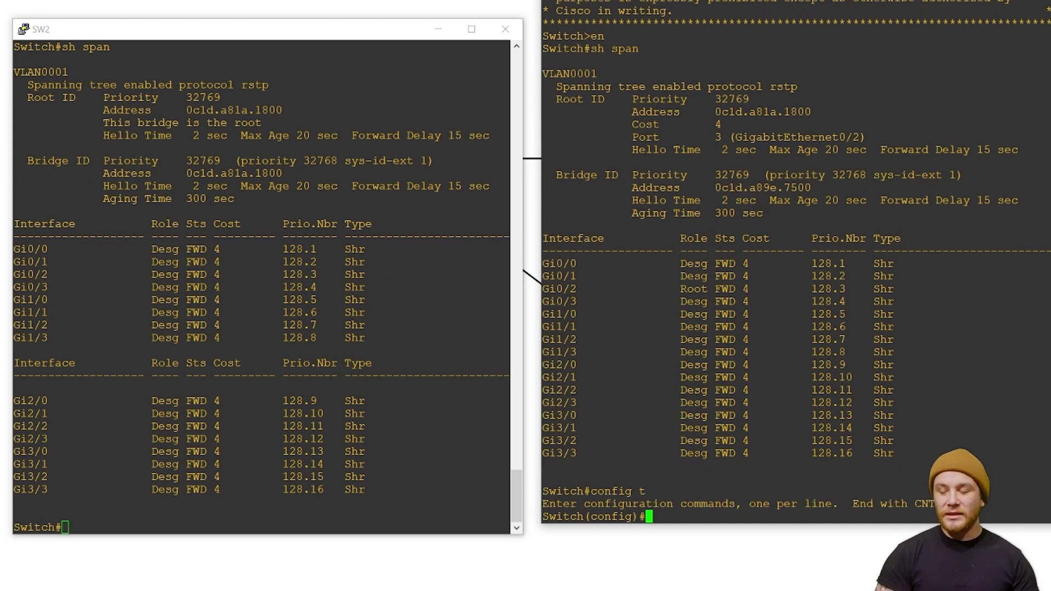
pyautogui.write('span')
pyautogui.press('Tab')
pyautogui.write('pri')
pyautogui.press('Tab')
pyautogui.press('BackSpace')
pyautogui.press('BackSpace')
pyautogui.press('BackSpace')
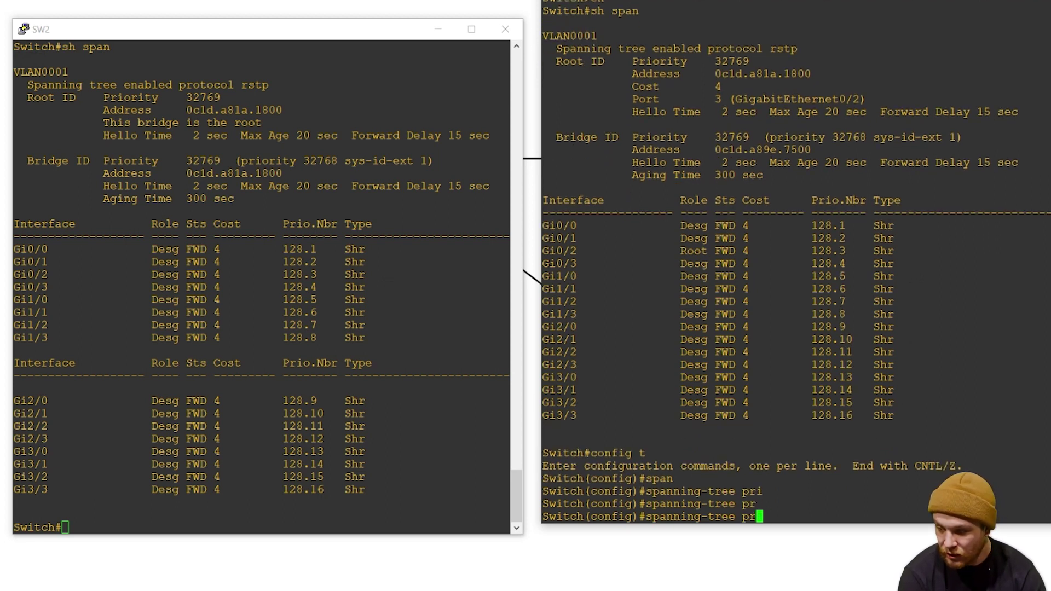
pyautogui.write('?')
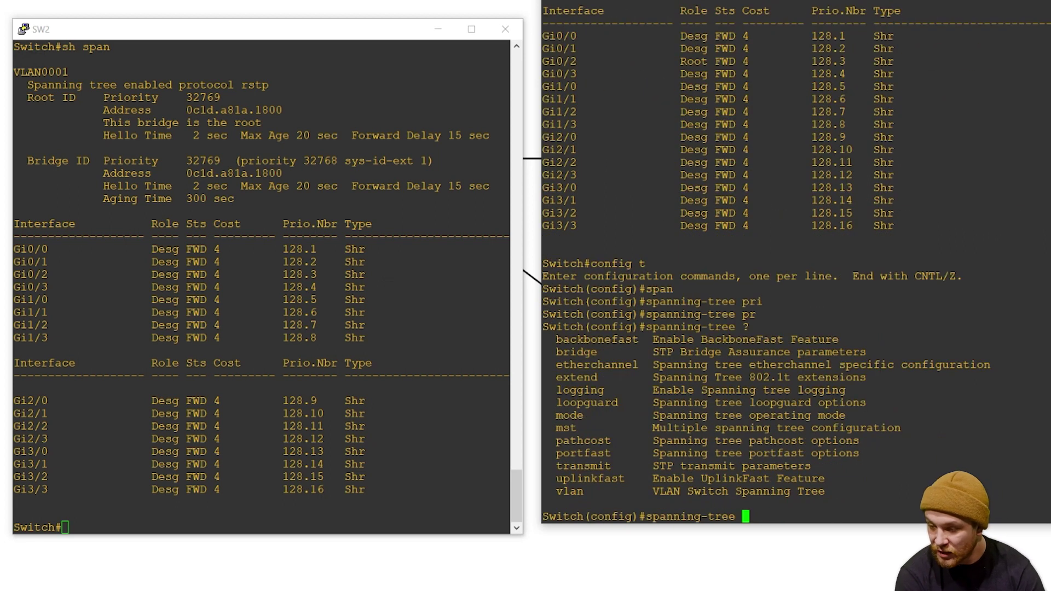
# - Set SW4's spanning-tree priority for VLAN 1 to 0 and leave configuration mode
pyautogui.write('vlan ')
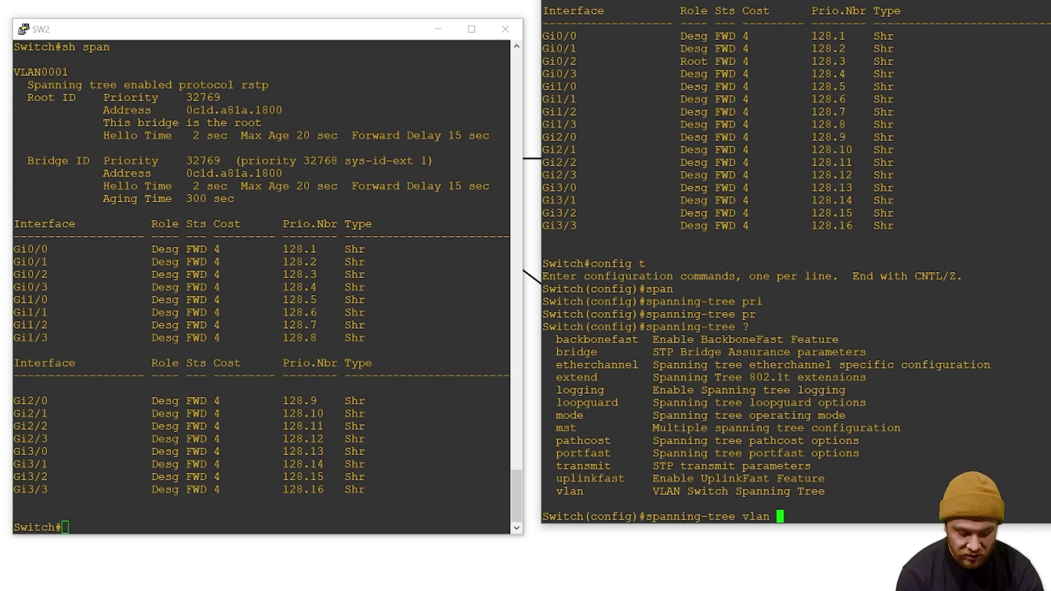
pyautogui.write('1 pri')
pyautogui.press('Tab')
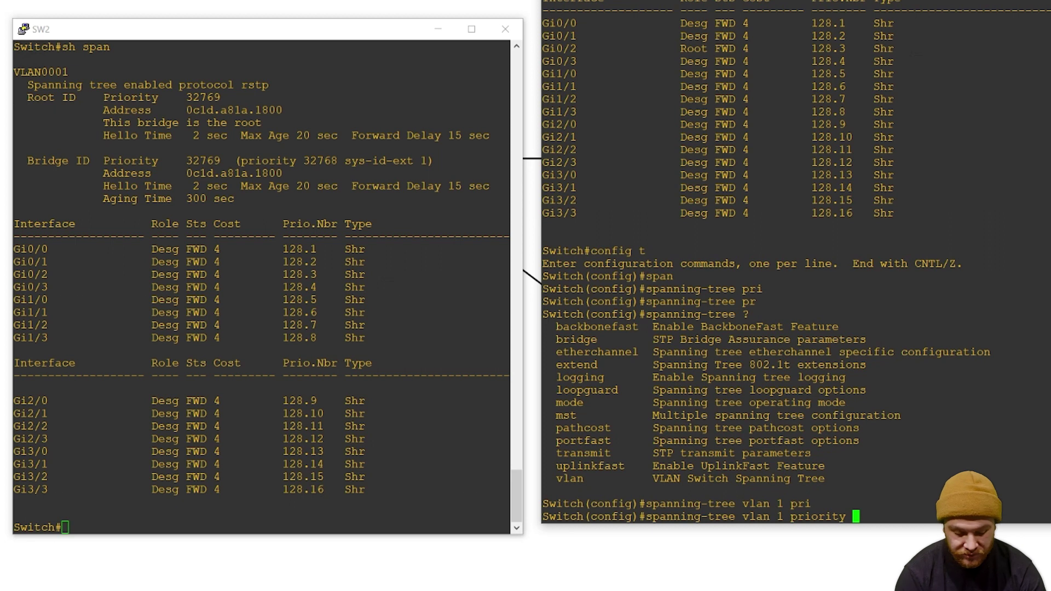
pyautogui.write('0')
pyautogui.press('Return')
pyautogui.write('end')
pyautogui.press('Return')
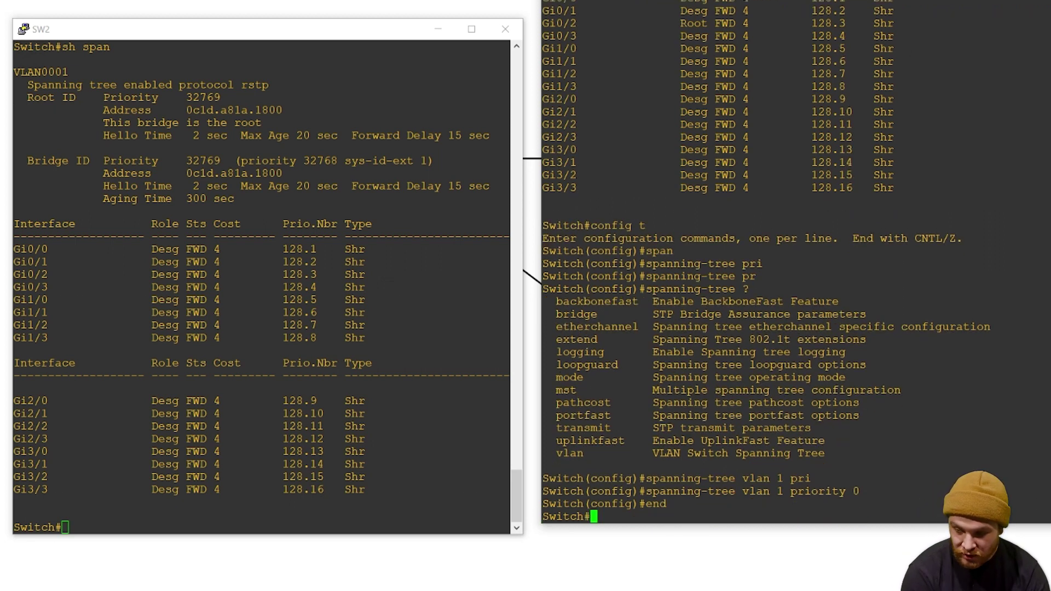
# - Display SW4's complete spanning-tree status again to check its root ID and bridge priority
pyautogui.write('sh span')
pyautogui.press('Return')
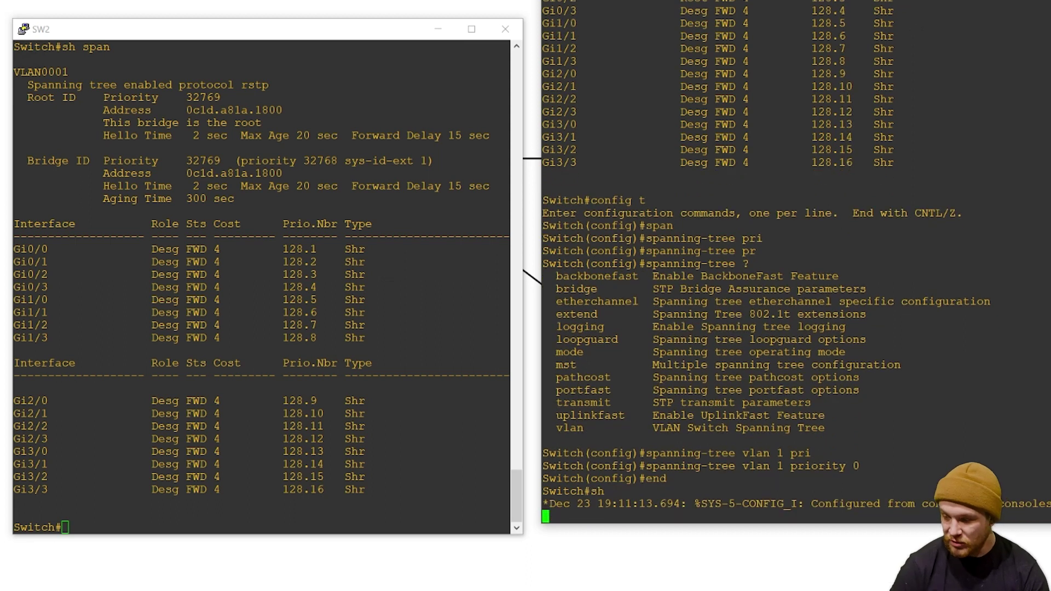
pyautogui.press('space')
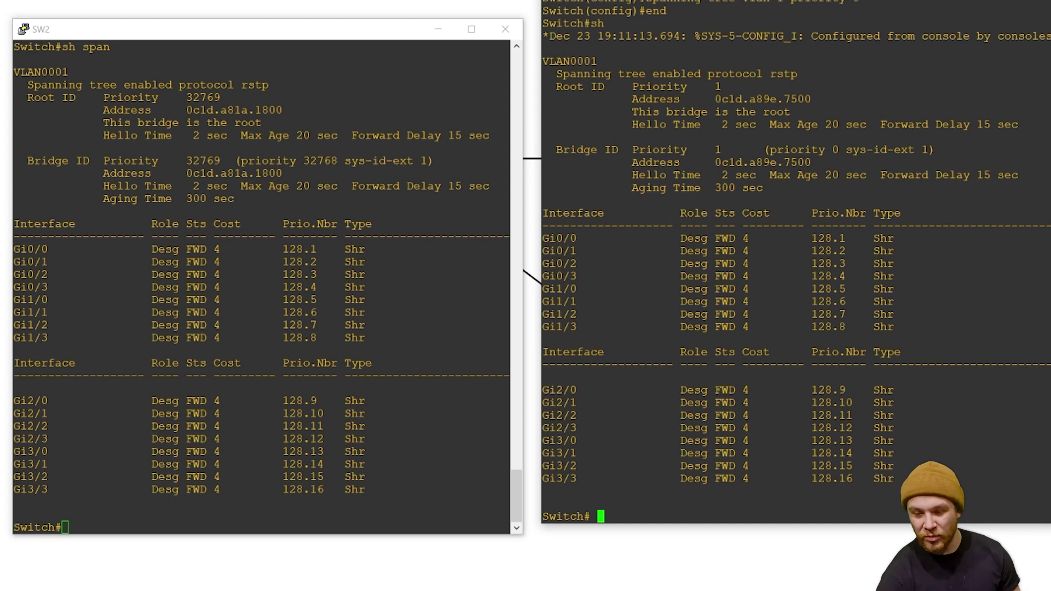
# - Display the complete spanning-tree status on SW2 to examine its root bridge and port roles
pyautogui.click(328, 346)
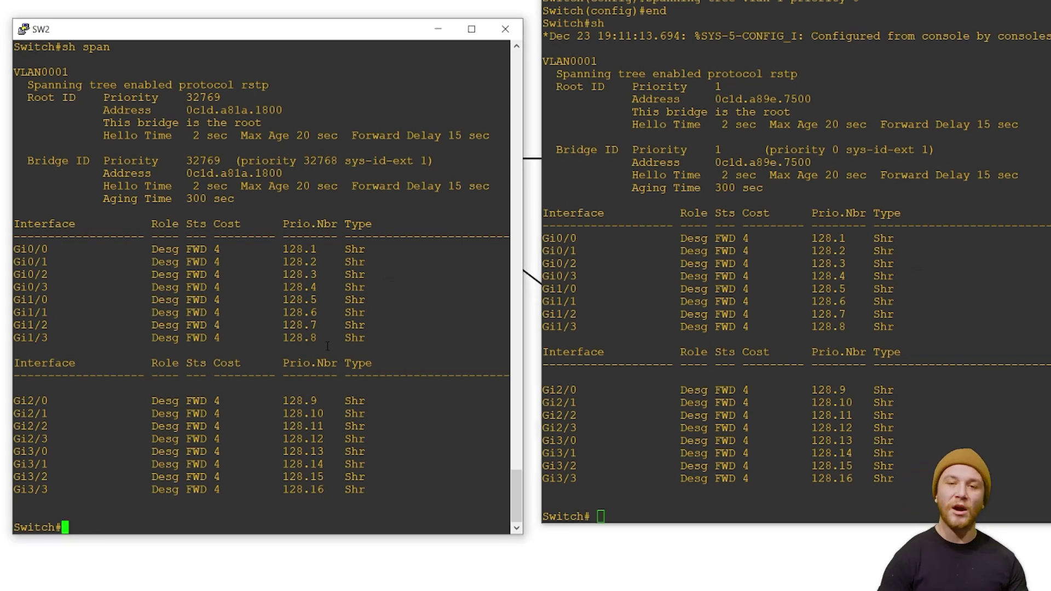
pyautogui.write('sh span')
pyautogui.press('Tab')
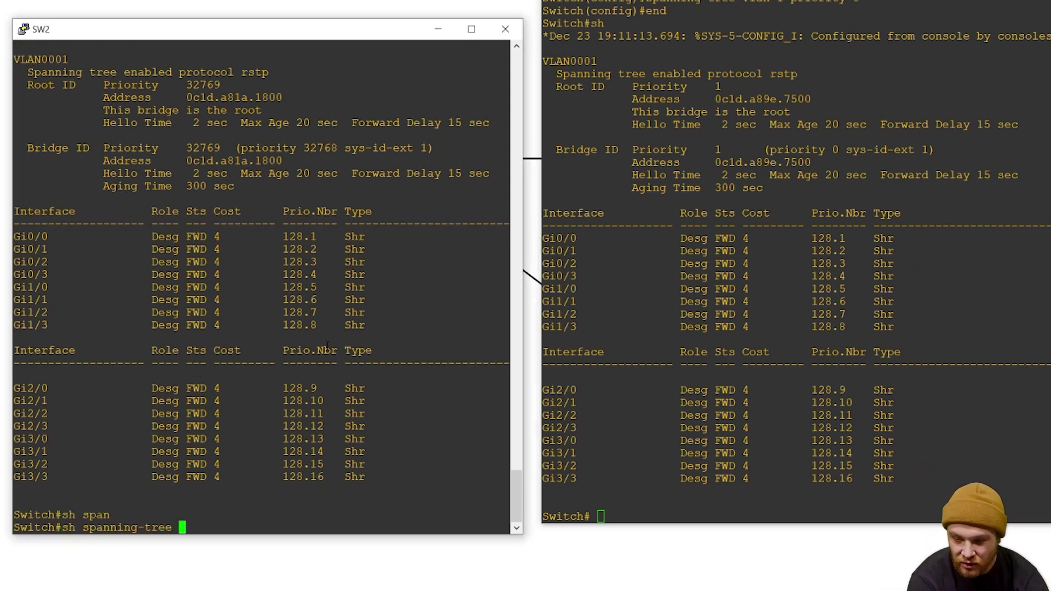
pyautogui.press('Return')
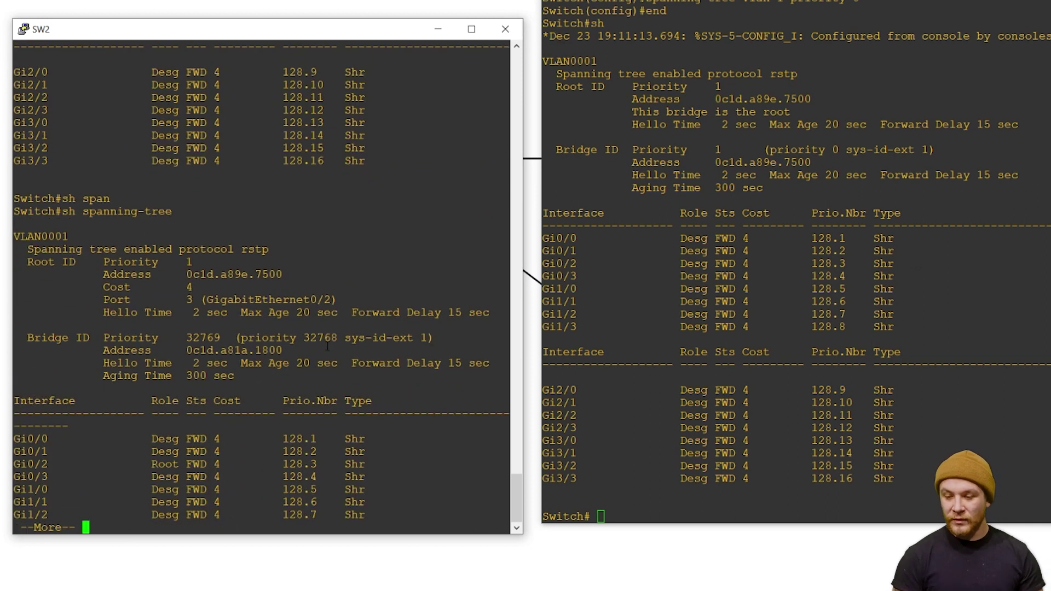
pyautogui.press('space')
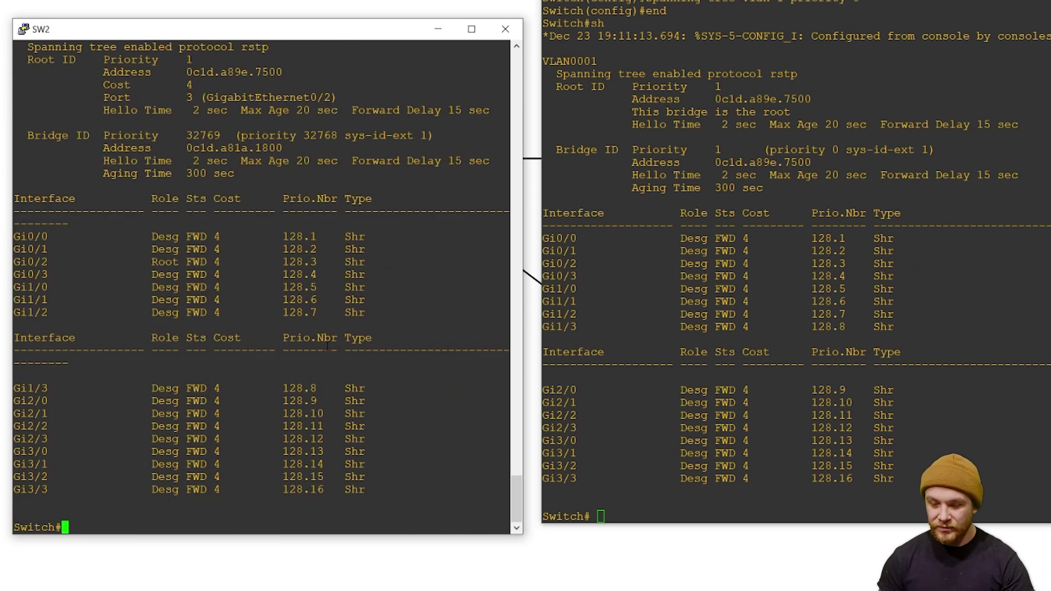